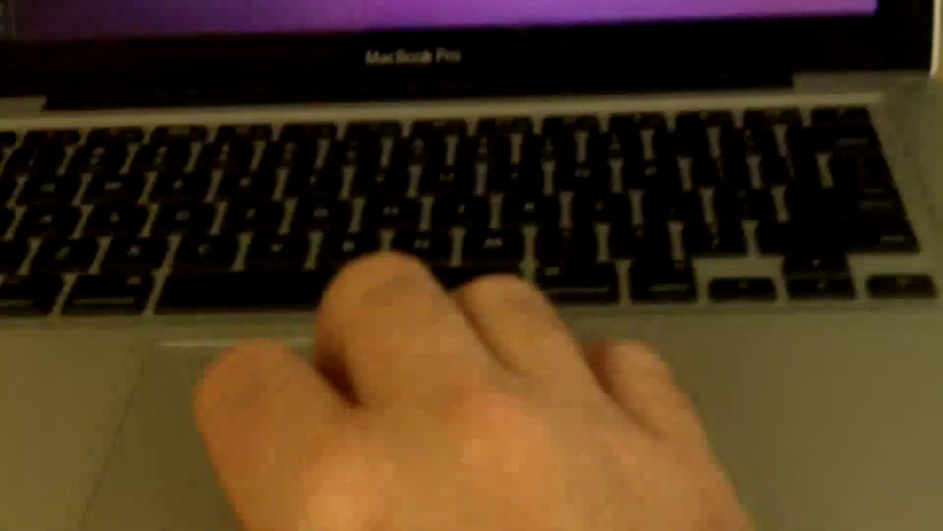
Bring up the Unity Dash while the natty package download keeps running.
{"action": "key", "text": "super"}
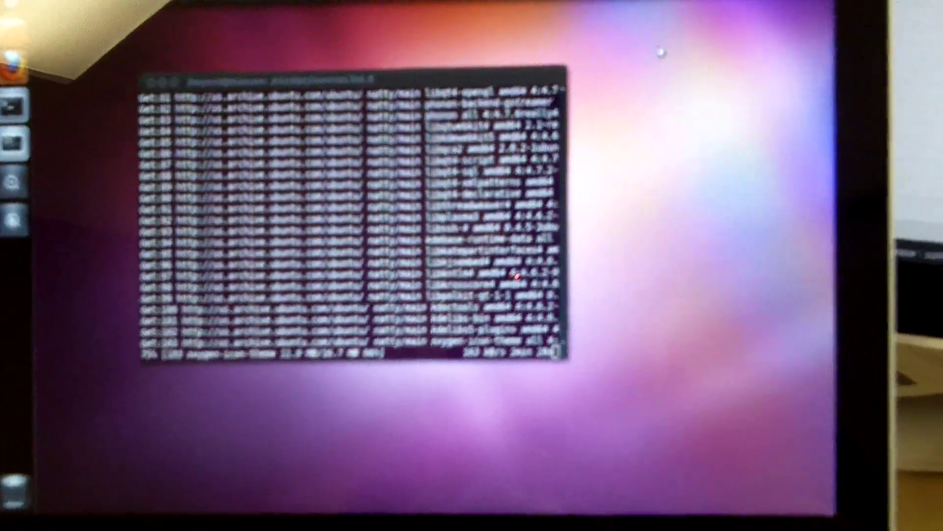
{"action": "left_click", "coordinate": [701, 4]}
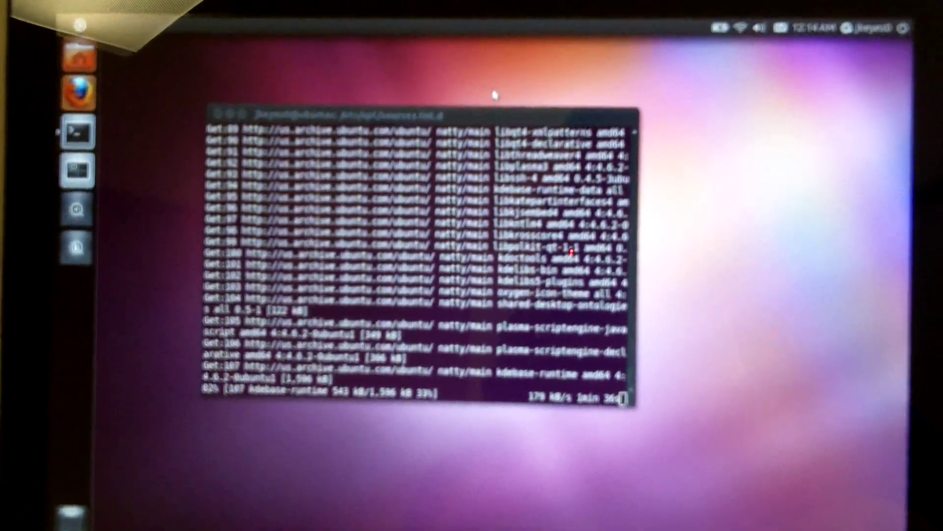
Expand the Applications lens's Installed results to list all apps, including Bluetooth, Calculator and Character Map.
{"action": "key", "text": "super"}
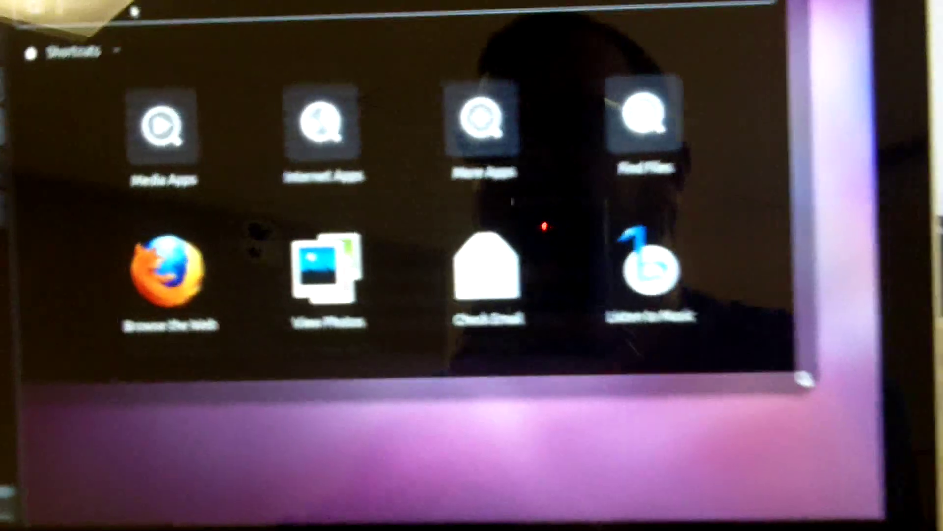
{"action": "key", "text": "super"}
{"action": "key", "text": "super"}
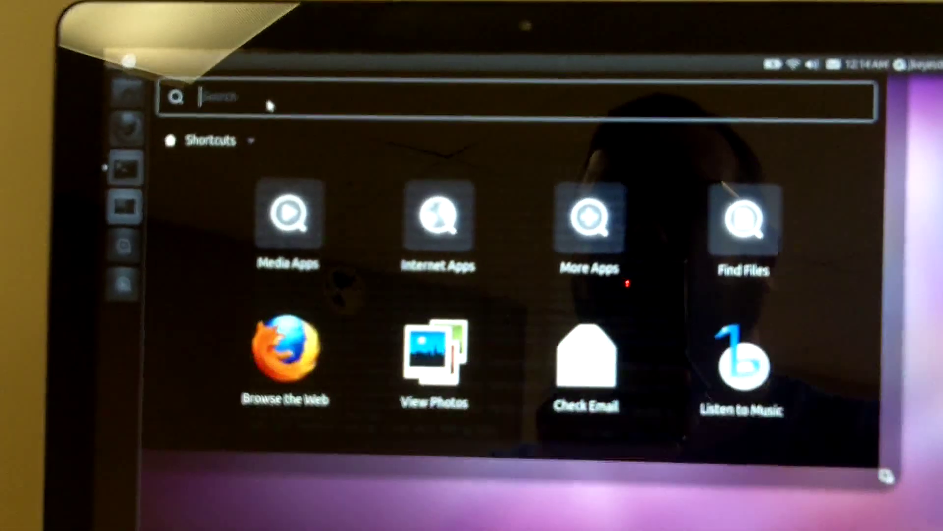
{"action": "key", "text": "super"}
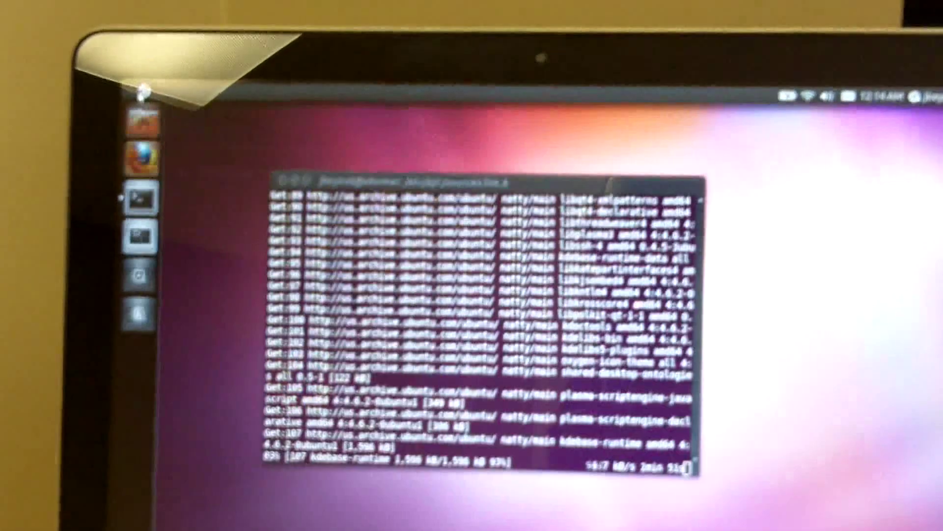
{"action": "left_click", "coordinate": [151, 275]}
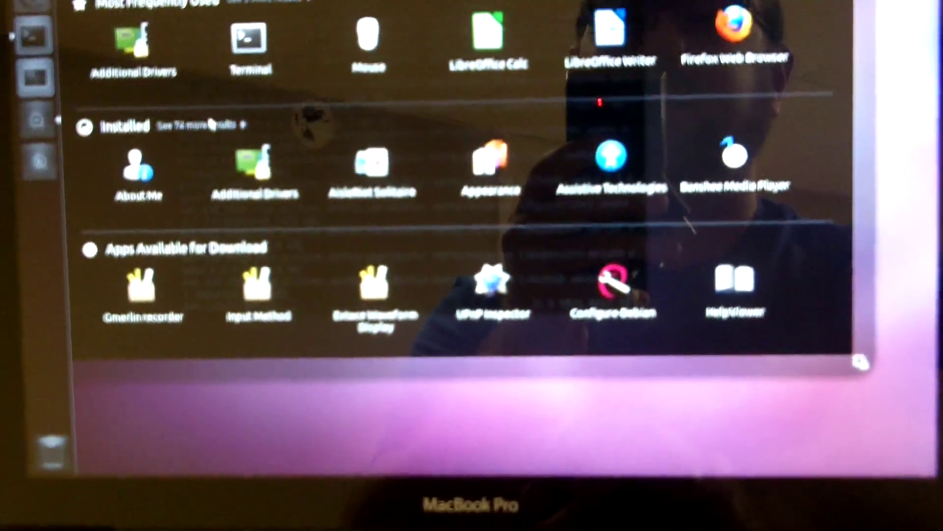
{"action": "left_click", "coordinate": [212, 124]}
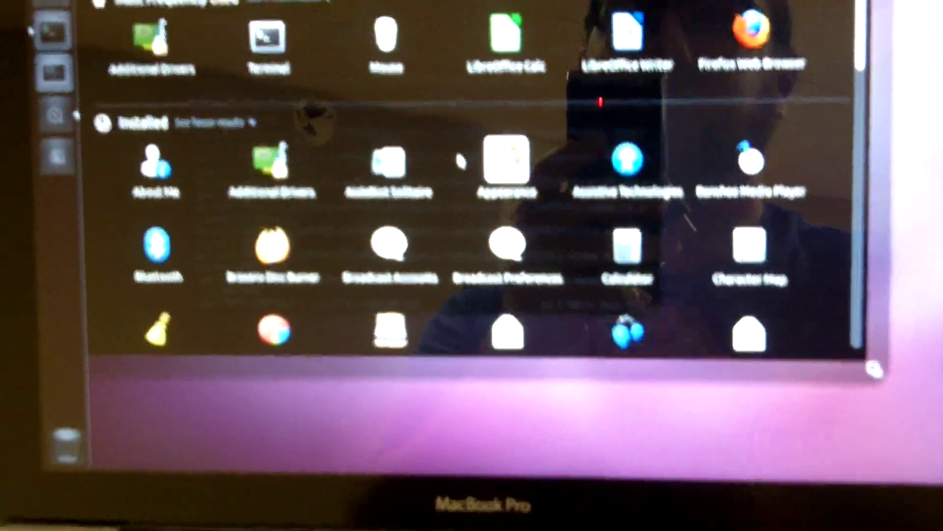